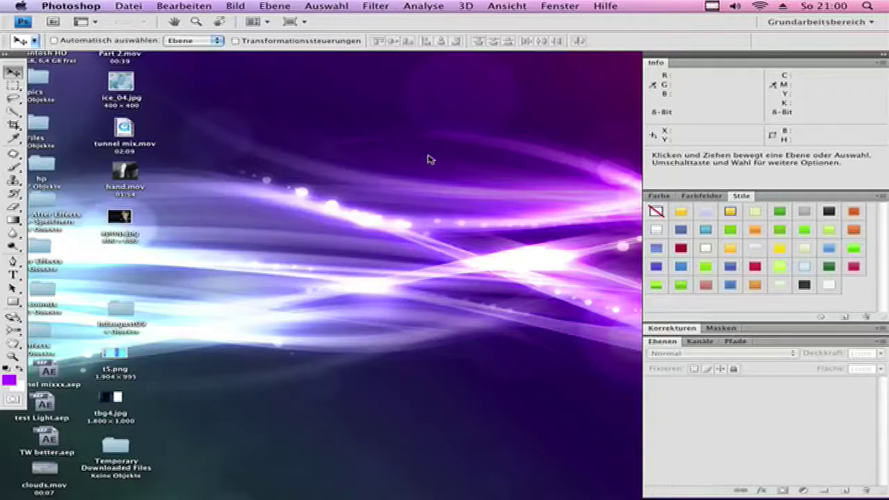
Step: Create a new 1800 × 1000 px document at 300 ppi through Datei > Neu
{"action": "left_click", "coordinate": [127, 5]}
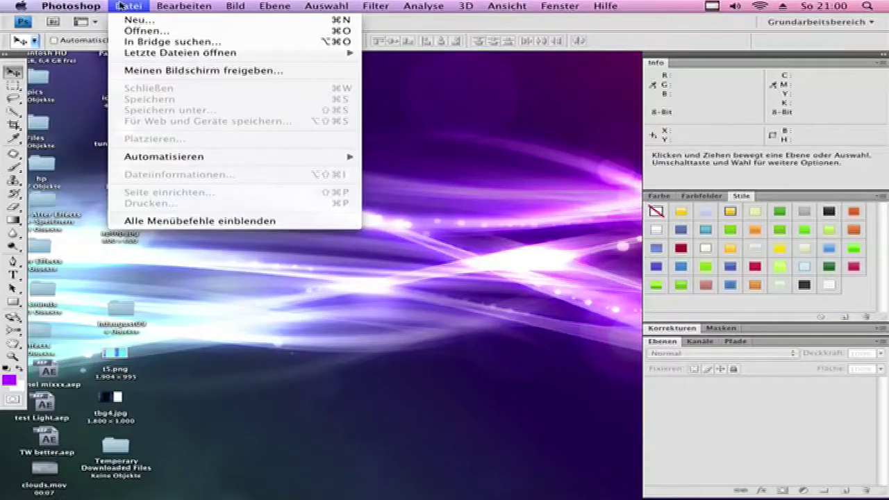
{"action": "left_click", "coordinate": [134, 25]}
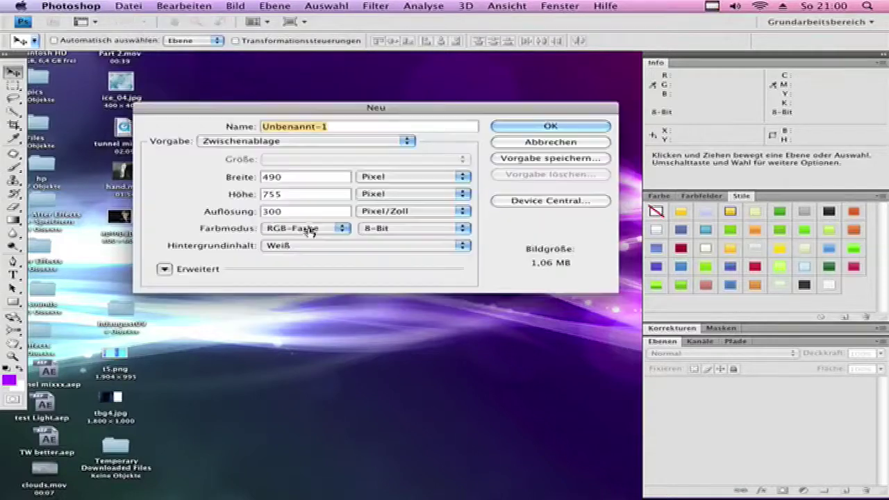
{"action": "left_click", "coordinate": [287, 178]}
{"action": "left_click", "coordinate": [230, 178]}
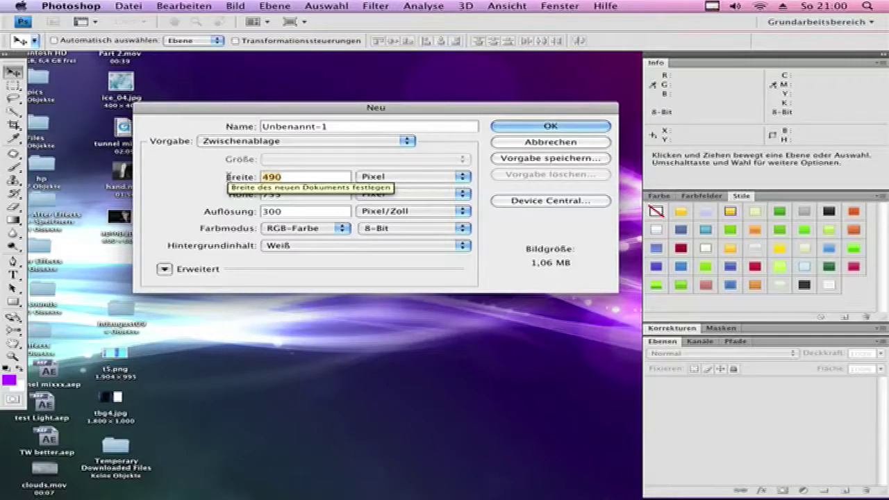
{"action": "type", "text": "1800"}
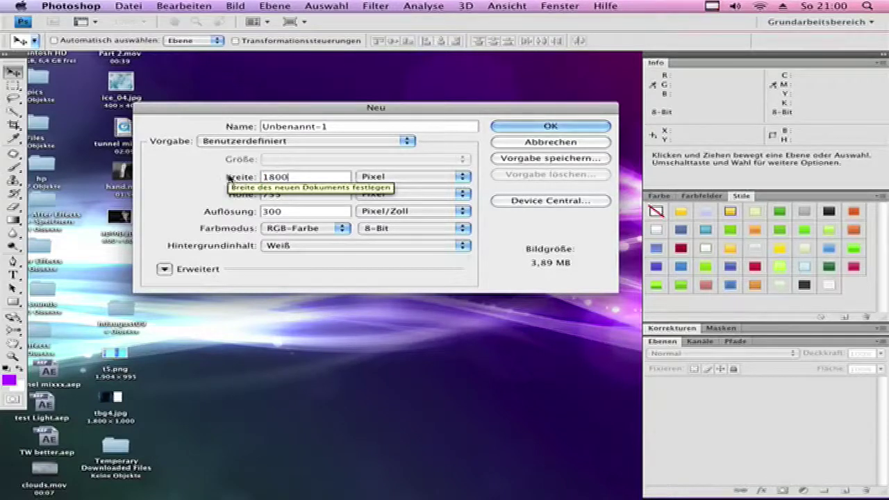
{"action": "key", "text": "Tab"}
{"action": "type", "text": "1000"}
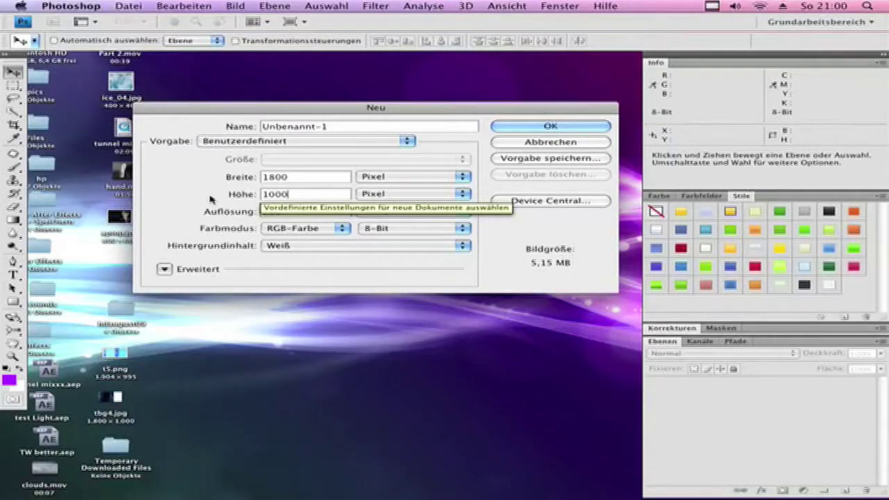
{"action": "left_click", "coordinate": [528, 125]}
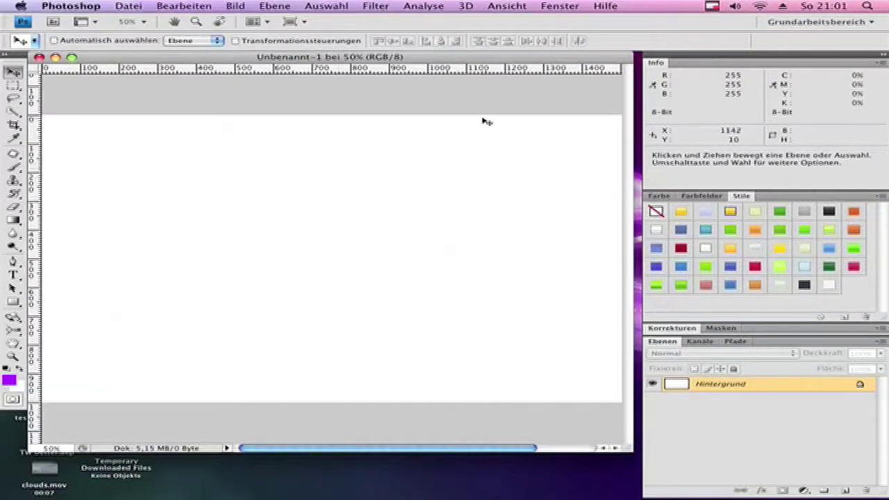
Step: Add vertical guides at 20 px and 180 px with Ansicht > Neue Hilfslinie
{"action": "left_click", "coordinate": [512, 6]}
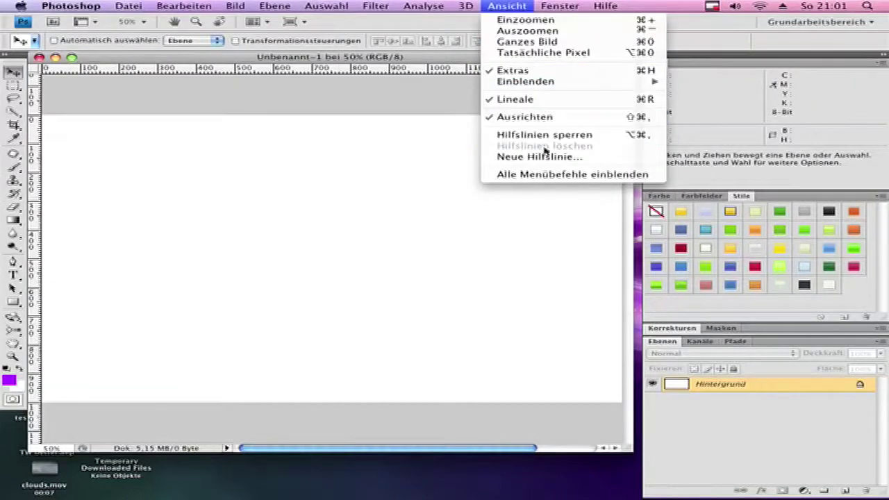
{"action": "left_click", "coordinate": [545, 153]}
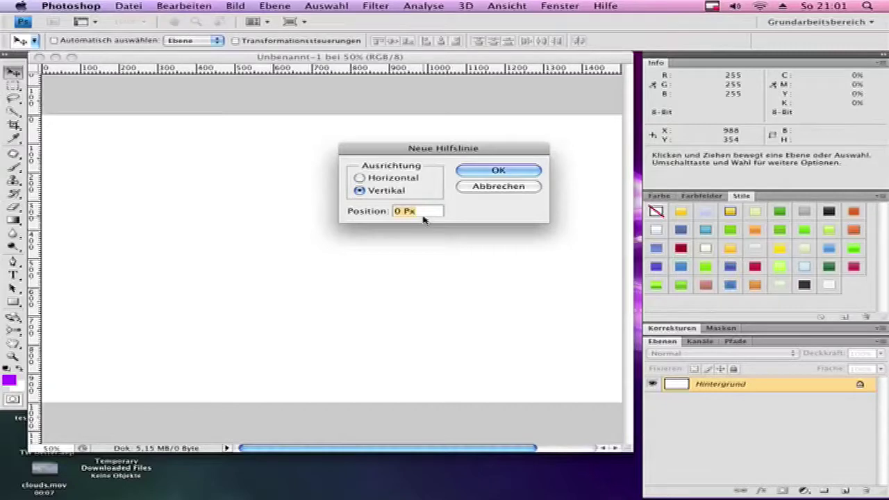
{"action": "type", "text": "20"}
{"action": "key", "text": "Return"}
{"action": "left_click", "coordinate": [507, 6]}
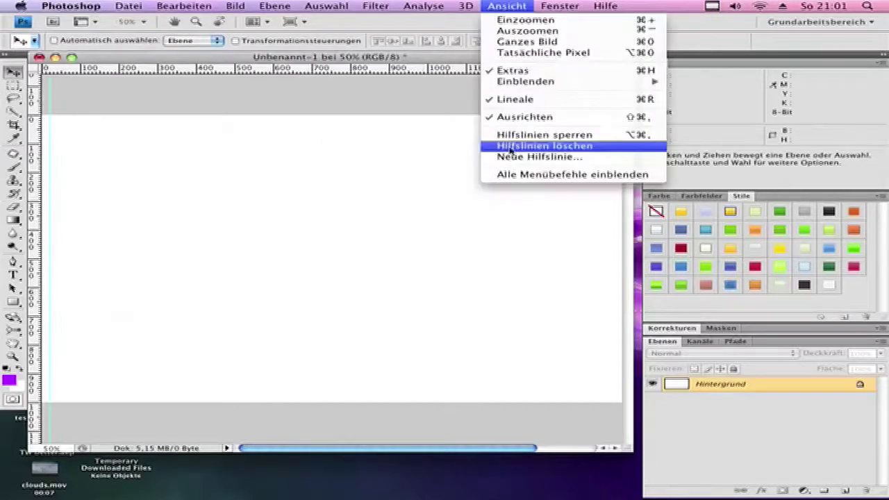
{"action": "left_click", "coordinate": [514, 157]}
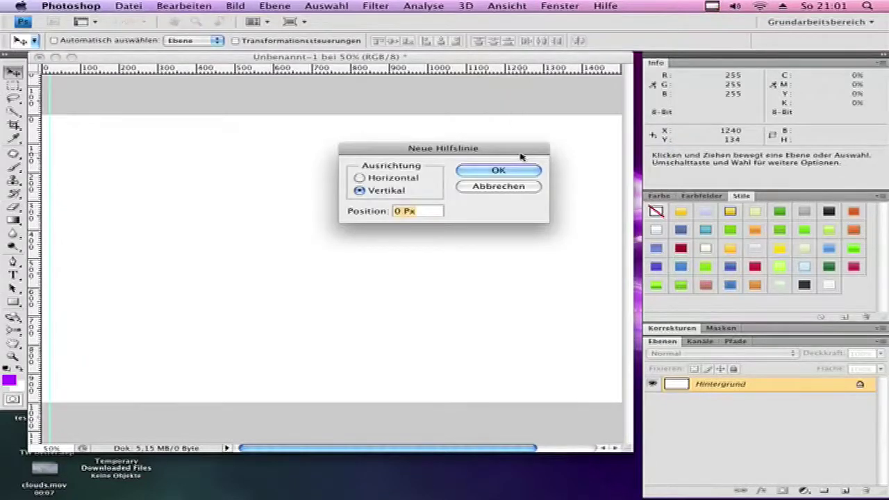
{"action": "type", "text": "180"}
{"action": "key", "text": "Return"}
Step: Add two more vertical guides at 950 px and 1000 px
{"action": "left_click", "coordinate": [507, 6]}
{"action": "left_click", "coordinate": [517, 156]}
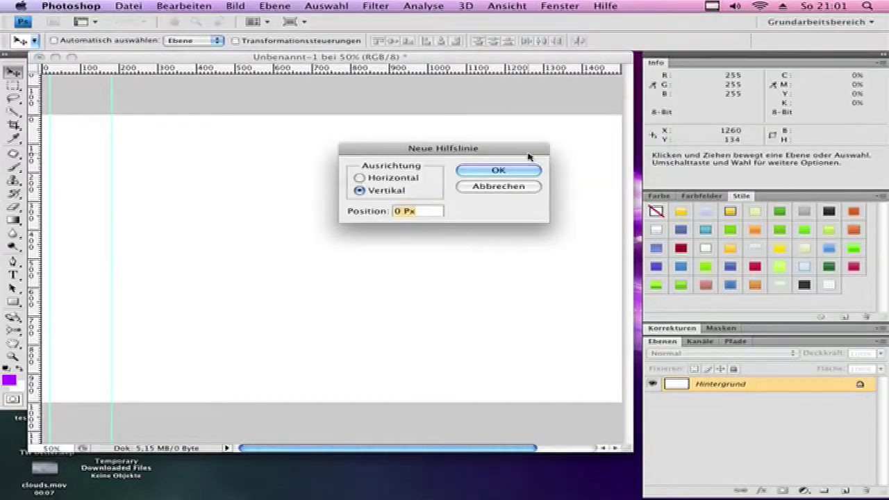
{"action": "type", "text": "950"}
{"action": "key", "text": "Return"}
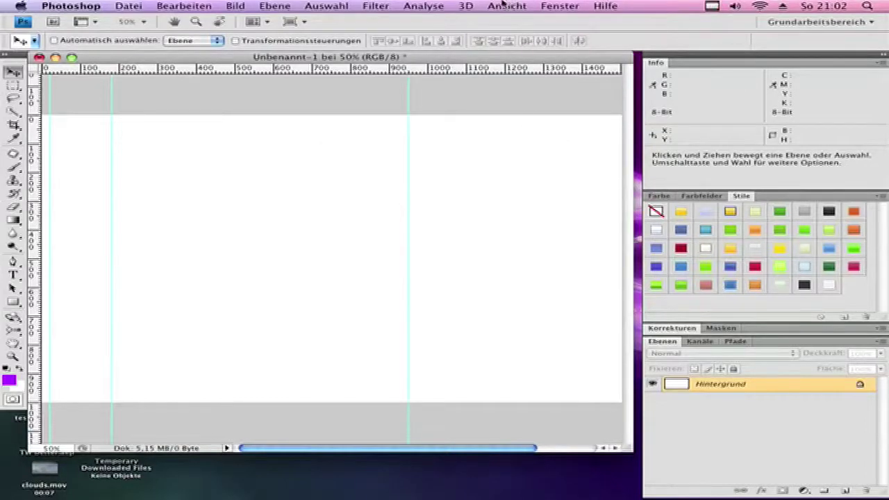
{"action": "left_click", "coordinate": [503, 5]}
{"action": "left_click", "coordinate": [507, 156]}
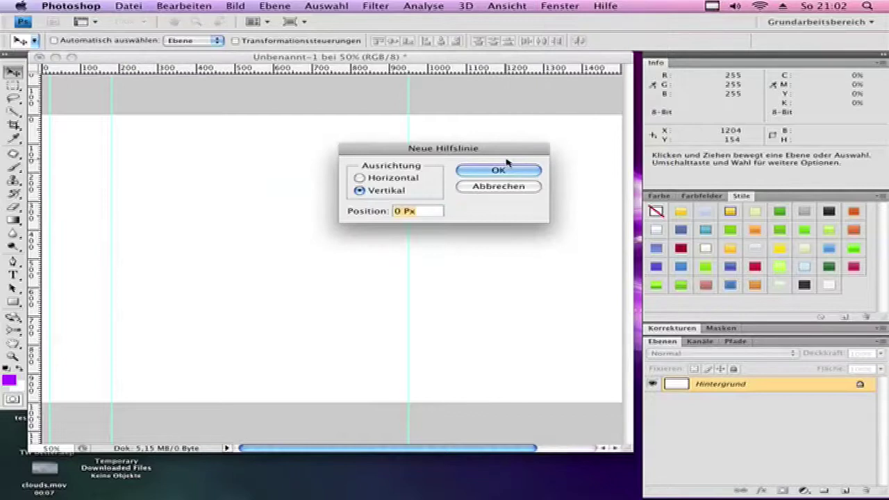
{"action": "type", "text": "1000"}
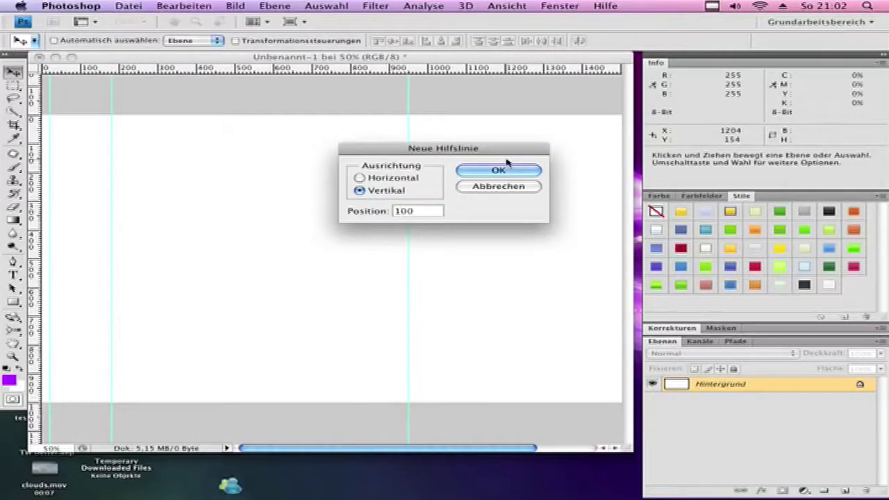
{"action": "left_click", "coordinate": [498, 171]}
Step: Add a horizontal guide at 70 px
{"action": "key", "text": "alt+v"}
{"action": "left_click", "coordinate": [360, 180]}
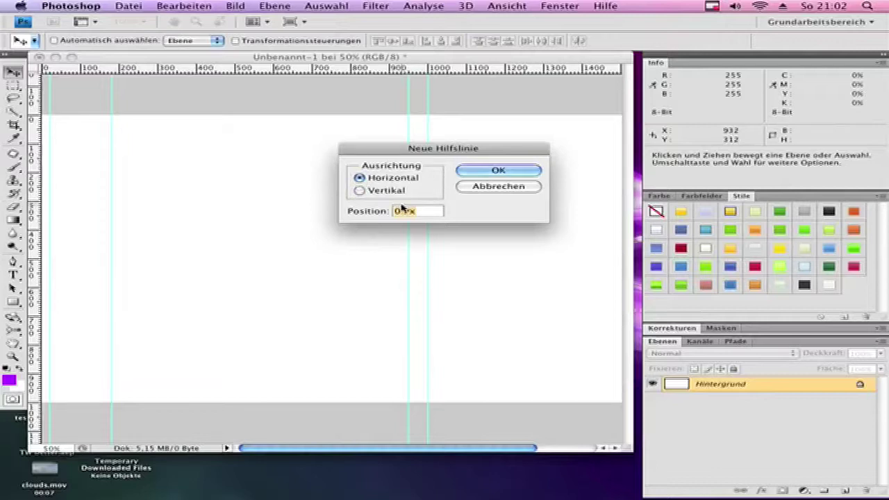
{"action": "type", "text": "70"}
{"action": "key", "text": "Return"}
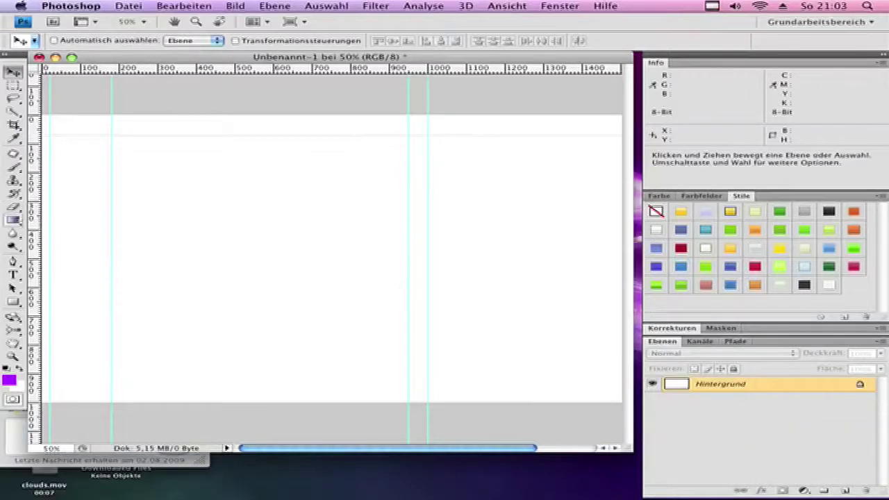
Step: Fill the canvas with a purple gradient dragged from the bottom edge to the top
{"action": "left_click", "coordinate": [17, 220]}
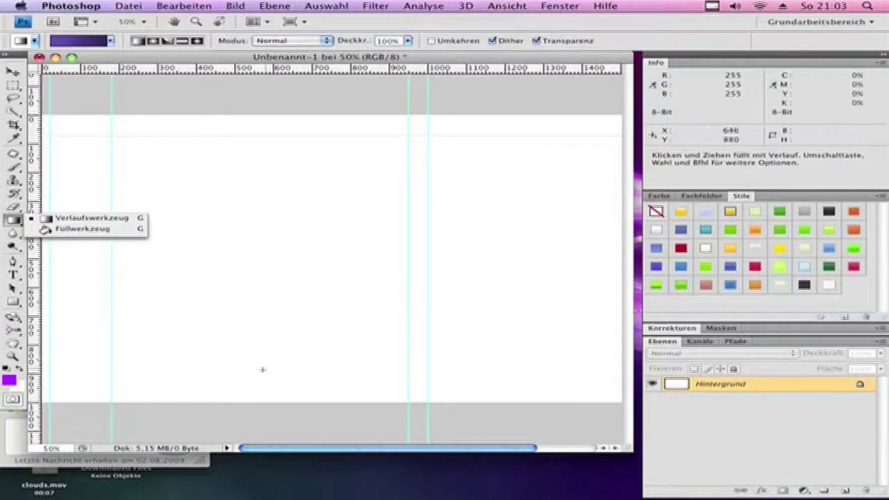
{"action": "left_click_drag", "start_coordinate": [249, 397], "coordinate": [249, 117]}
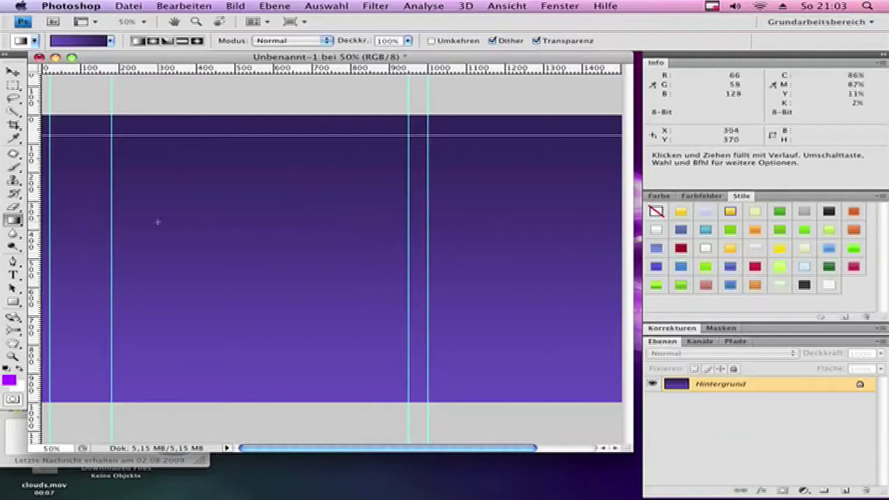
{"action": "left_click", "coordinate": [13, 303]}
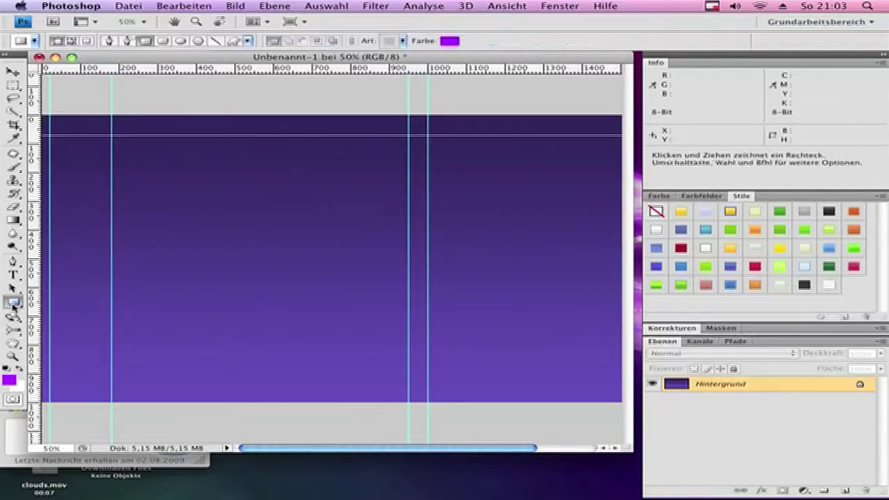
Step: Set the foreground to violet 8a00ff and draw a tall rectangle strip down the left guide column
{"action": "left_click", "coordinate": [10, 378]}
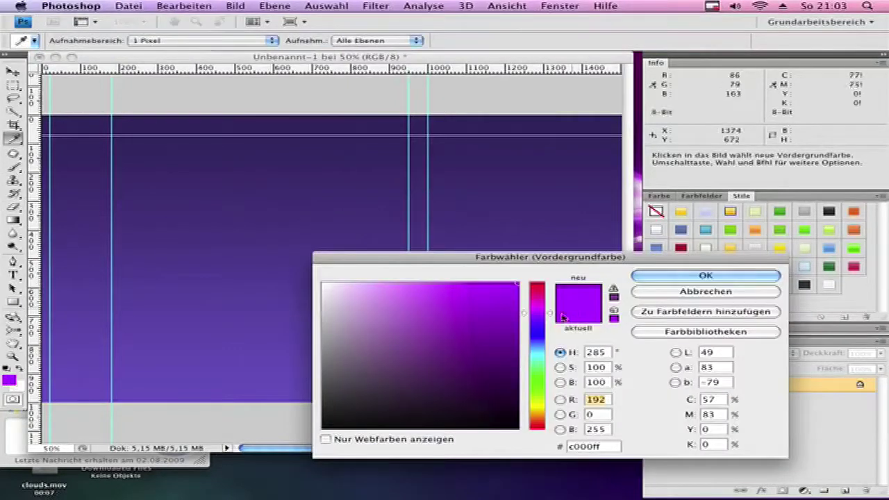
{"action": "left_click_drag", "start_coordinate": [542, 332], "coordinate": [544, 315]}
{"action": "left_click", "coordinate": [705, 276]}
{"action": "key", "text": "u"}
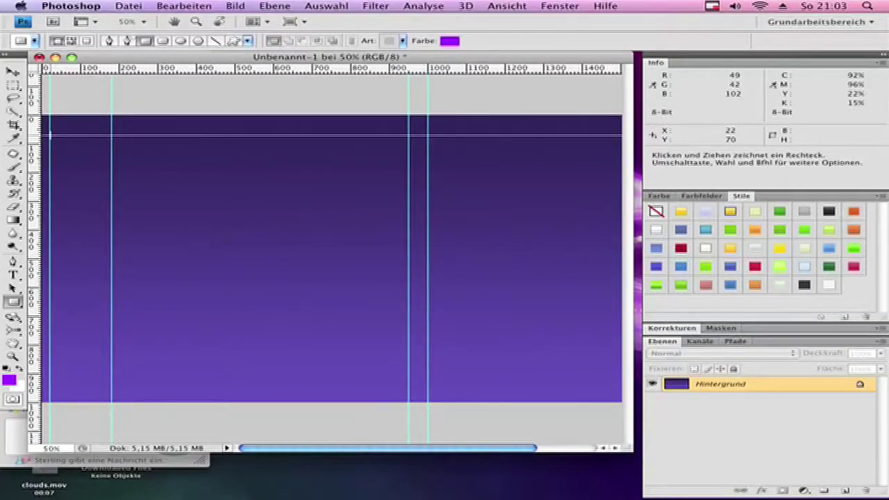
{"action": "left_click_drag", "start_coordinate": [50, 134], "coordinate": [115, 455]}
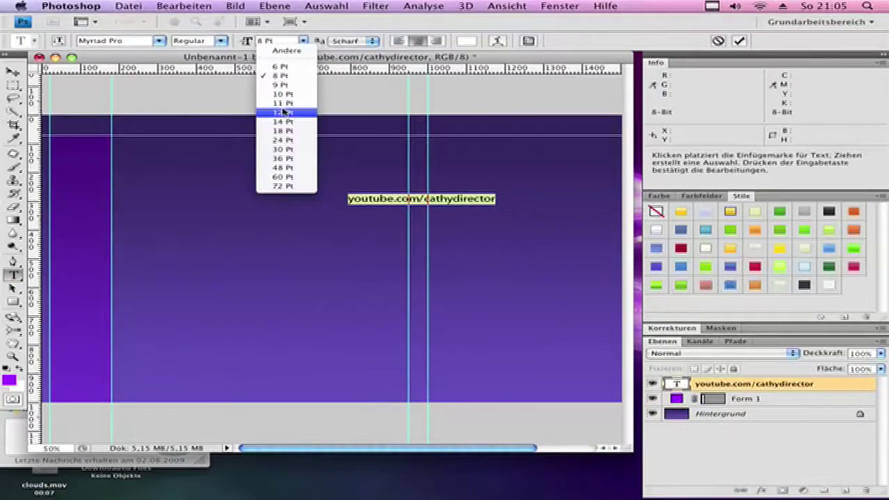
Step: Set the URL text to 12 pt, rotate it 90° clockwise and move it between the 950/1000 px guides
{"action": "left_click", "coordinate": [282, 113]}
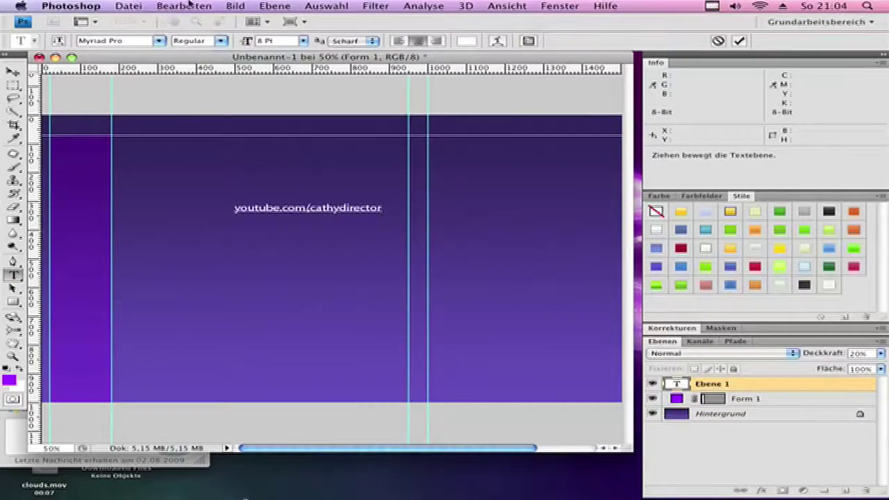
{"action": "left_click", "coordinate": [188, 5]}
{"action": "mouse_move", "coordinate": [283, 219]}
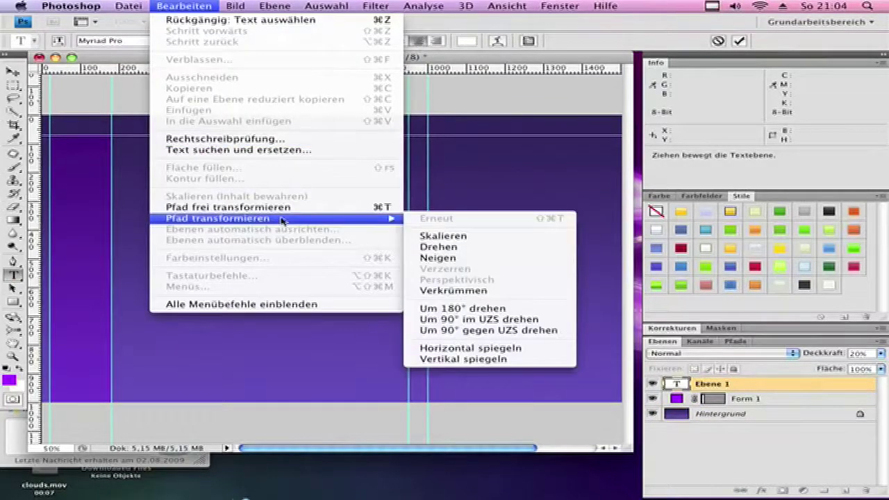
{"action": "left_click", "coordinate": [448, 321]}
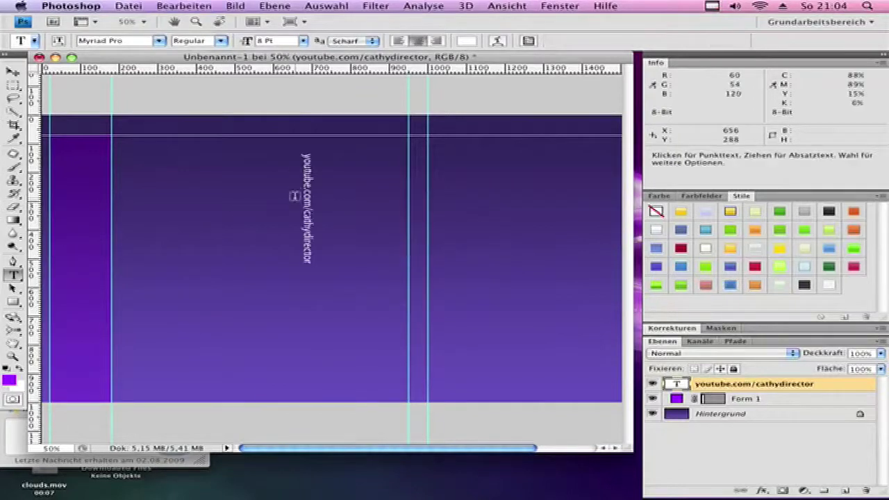
{"action": "left_click", "coordinate": [12, 72]}
{"action": "left_click_drag", "start_coordinate": [309, 213], "coordinate": [425, 209]}
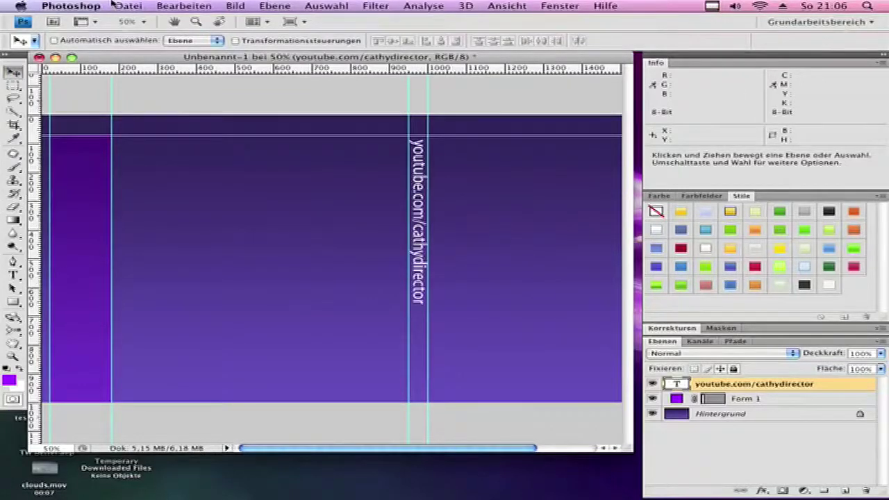
{"action": "left_click", "coordinate": [114, 5]}
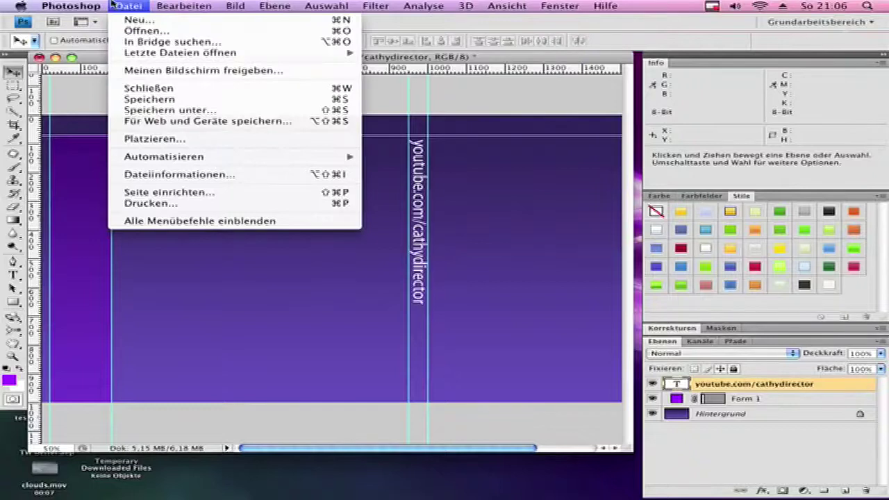
Step: Paste the portrait photo, scale it down to roughly 50% × 41% and place it top-left
{"action": "left_click", "coordinate": [132, 31]}
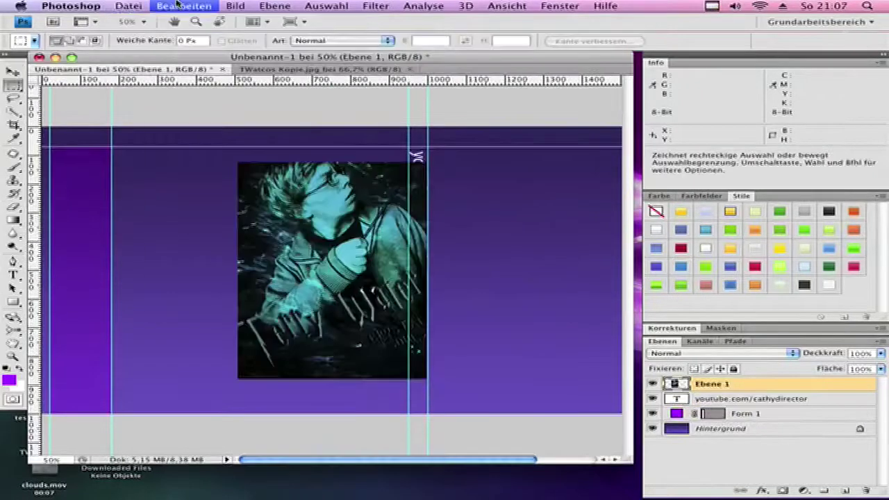
{"action": "left_click", "coordinate": [178, 5]}
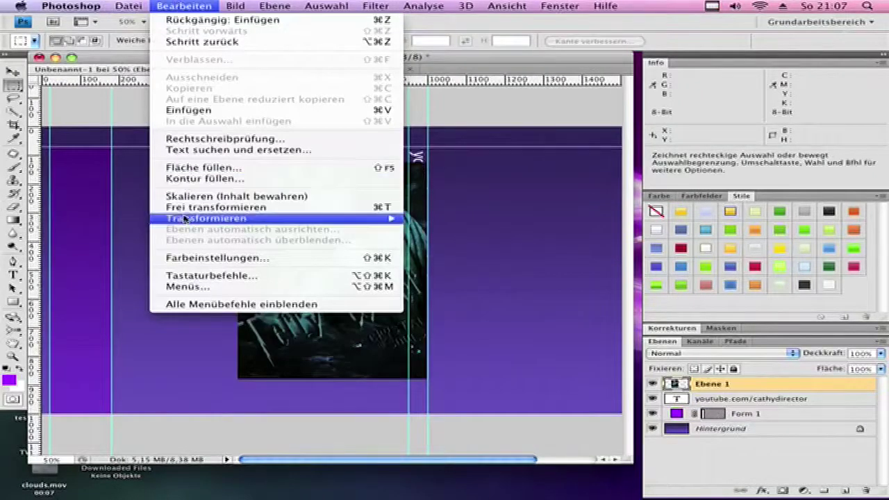
{"action": "mouse_move", "coordinate": [259, 219]}
{"action": "left_click", "coordinate": [461, 239]}
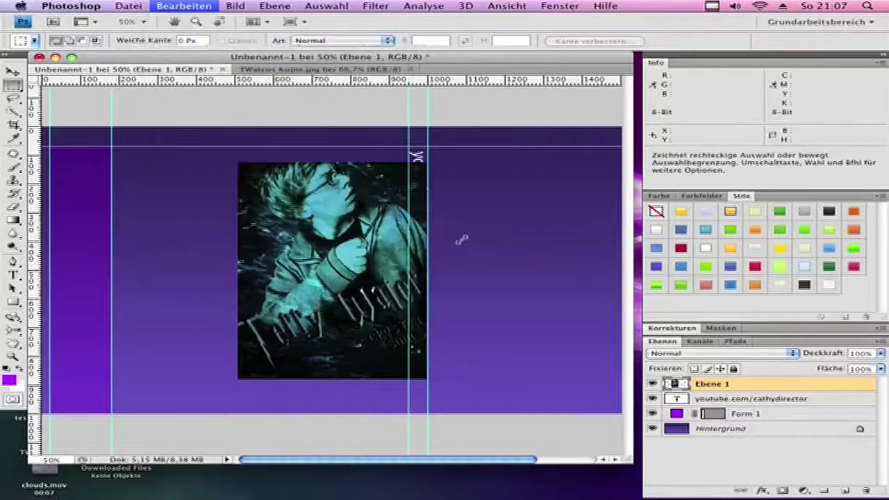
{"action": "left_click_drag", "start_coordinate": [419, 158], "coordinate": [326, 295]}
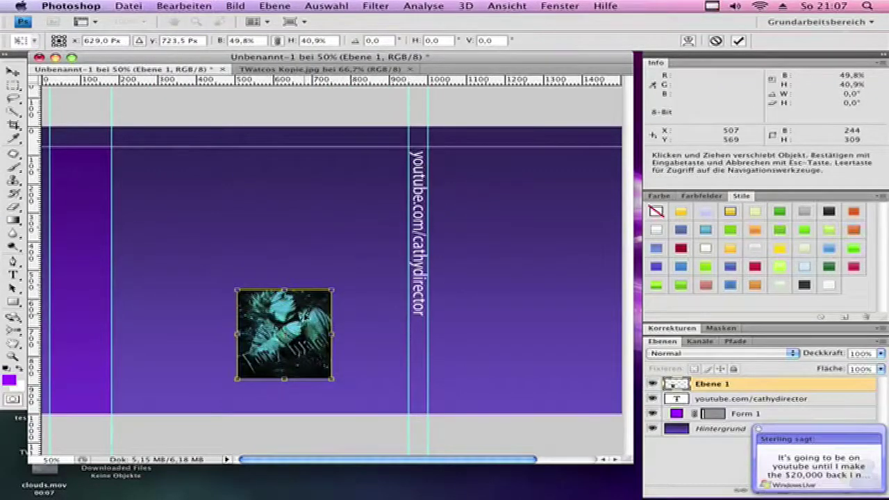
{"action": "left_click_drag", "start_coordinate": [262, 287], "coordinate": [87, 169]}
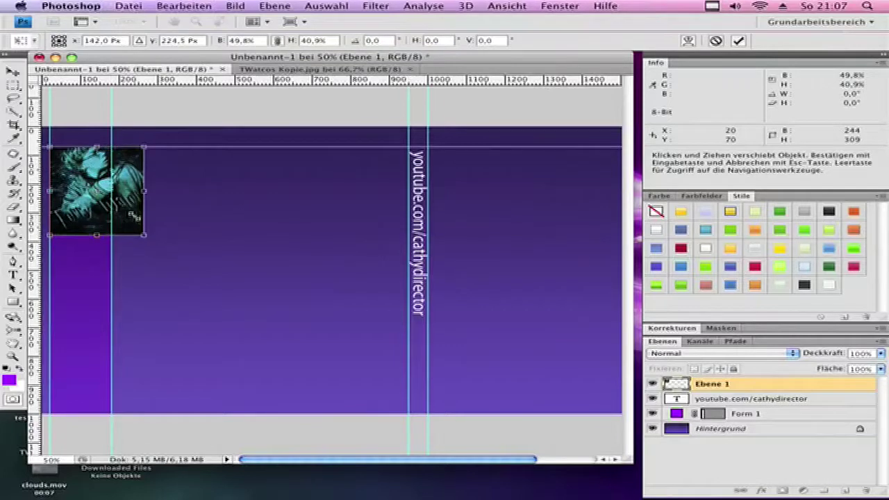
{"action": "key", "text": "Escape"}
{"action": "left_click", "coordinate": [13, 275]}
Step: Type a five-line 10 pt profile block (name, gender, country, age, Youtube) under the photo
{"action": "left_click", "coordinate": [104, 273]}
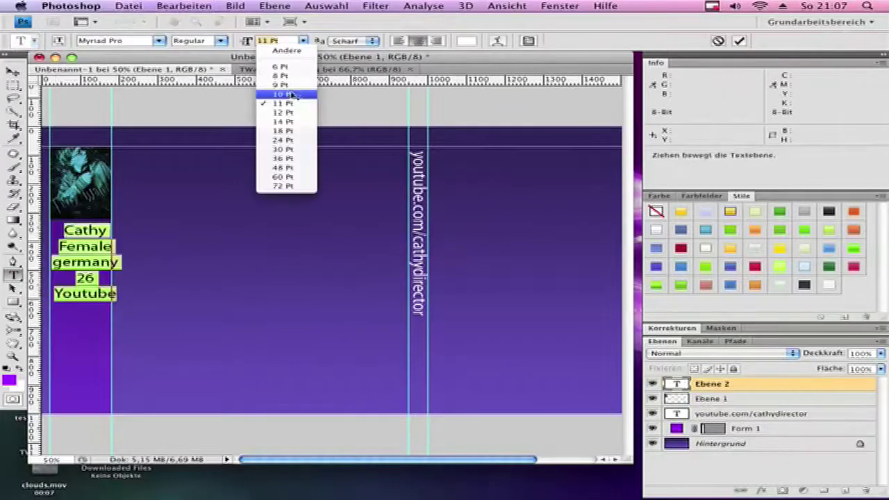
{"action": "left_click", "coordinate": [285, 96]}
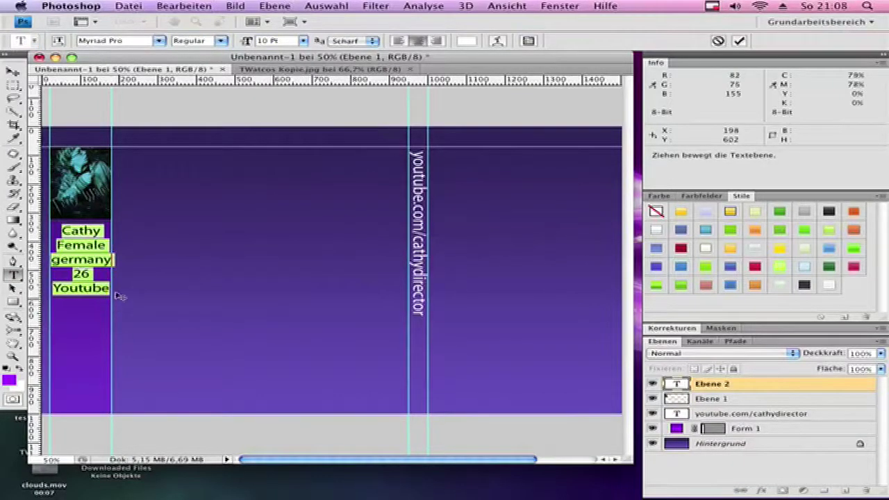
{"action": "left_click", "coordinate": [118, 273]}
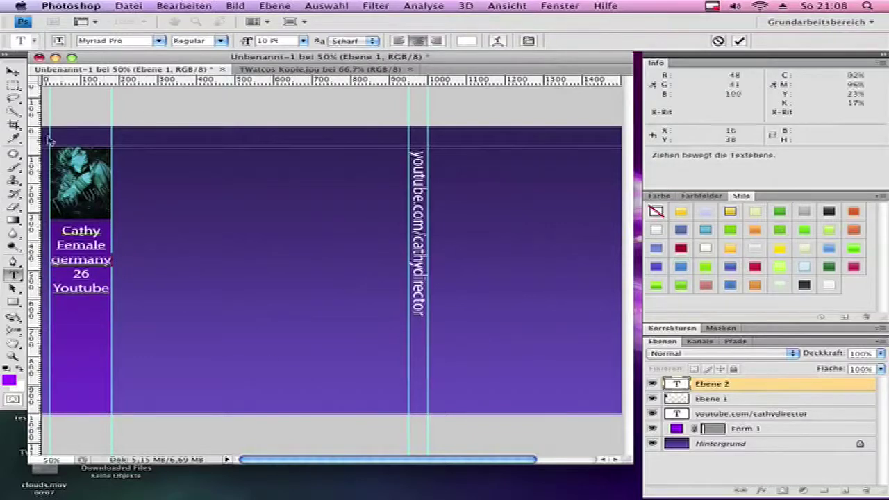
{"action": "left_click", "coordinate": [10, 168]}
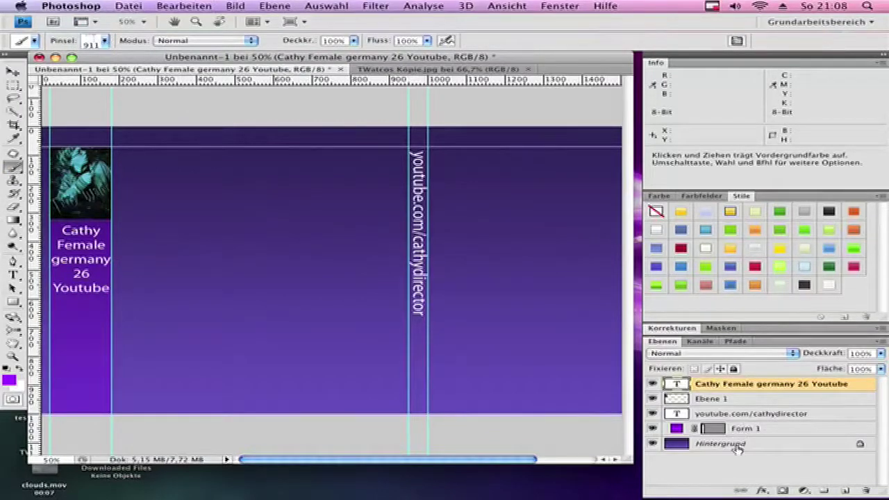
Step: Stamp violet drip-brush strokes along the top edge of the Hintergrund layer
{"action": "left_click", "coordinate": [705, 448]}
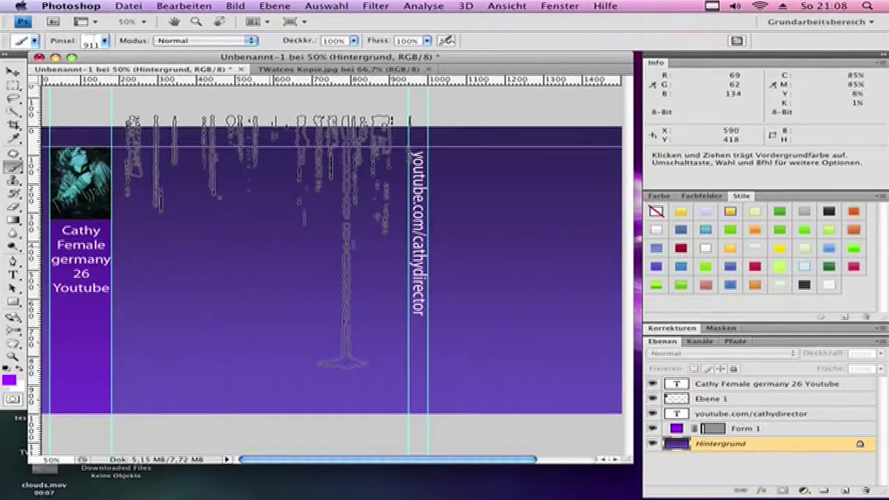
{"action": "left_click", "coordinate": [271, 250]}
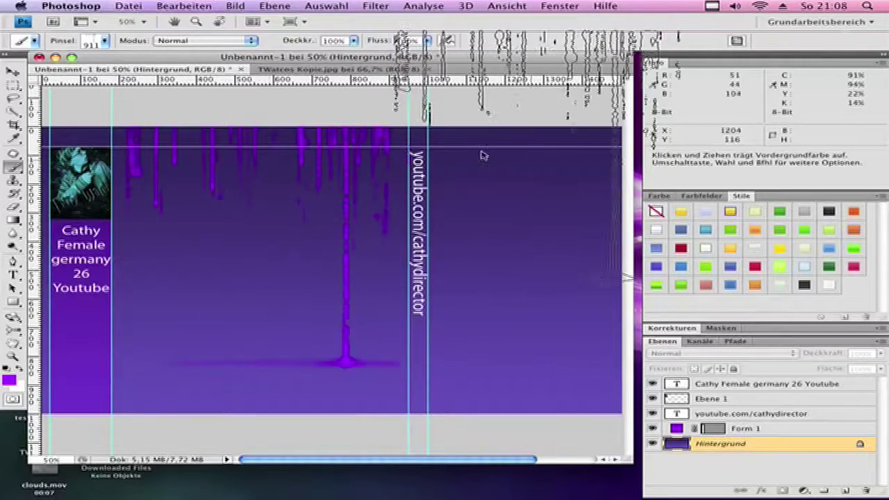
{"action": "left_click", "coordinate": [128, 6]}
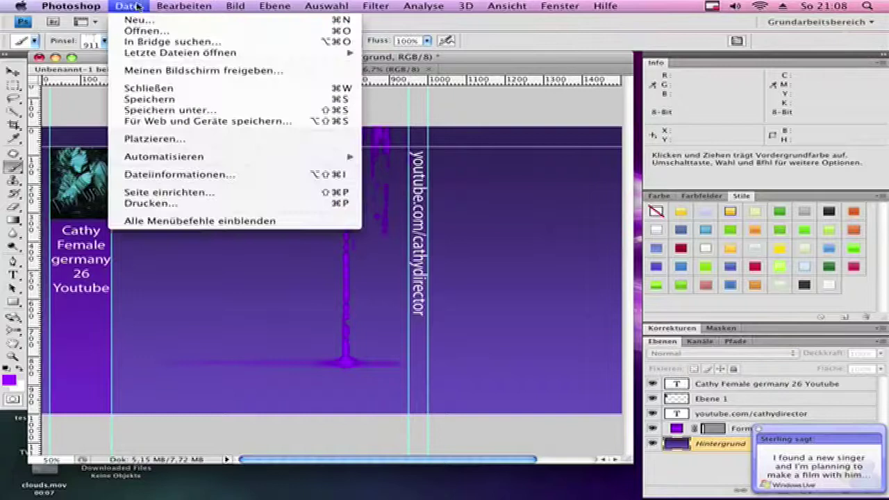
Step: Save the banner as Unbenannt-1.jpg on the Schreibtisch in JPEG format at quality 9
{"action": "left_click", "coordinate": [156, 113]}
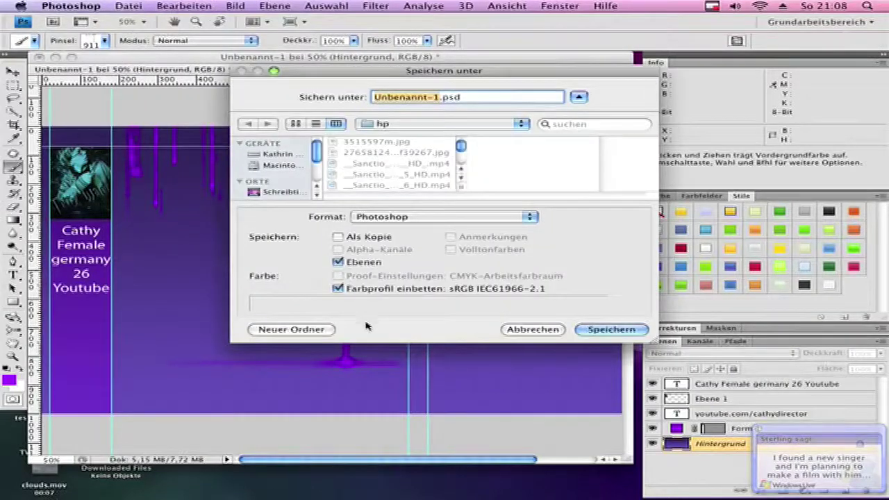
{"action": "left_click", "coordinate": [393, 217]}
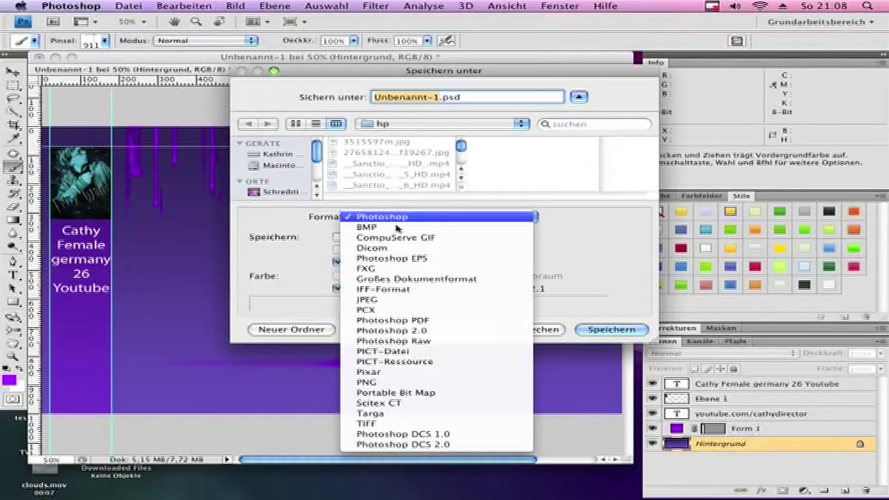
{"action": "left_click", "coordinate": [380, 300]}
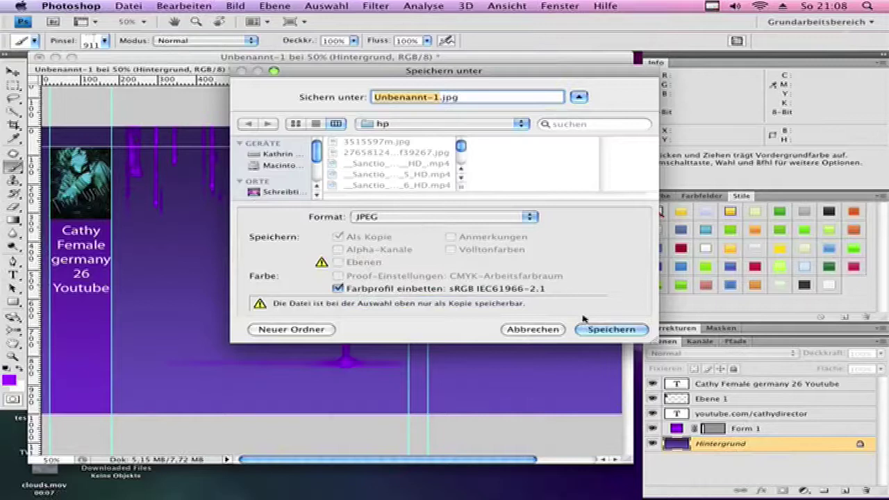
{"action": "left_click", "coordinate": [279, 192]}
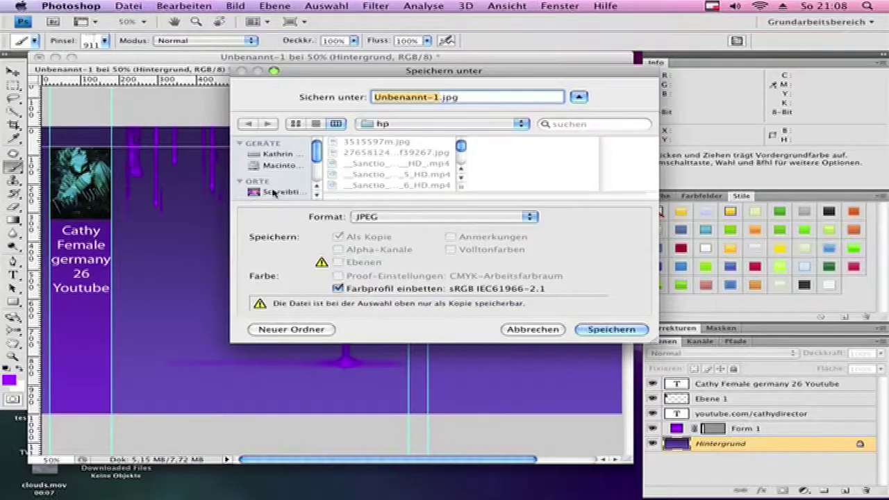
{"action": "left_click", "coordinate": [597, 329]}
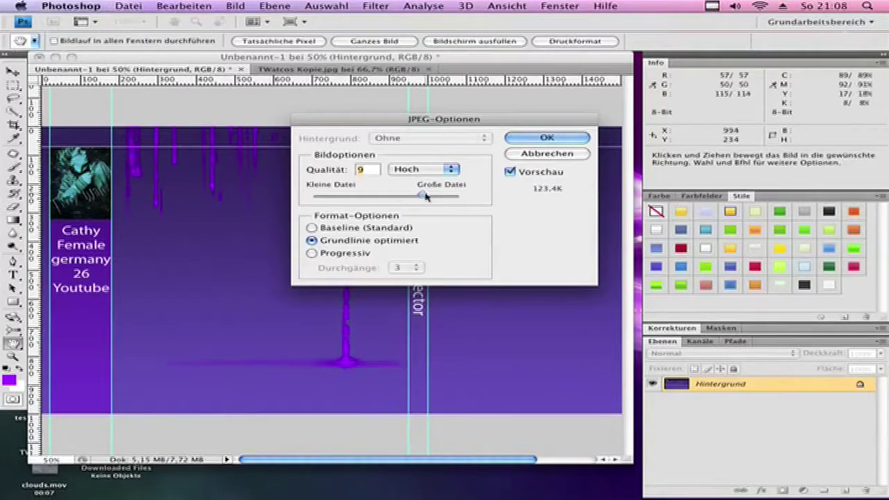
{"action": "left_click", "coordinate": [545, 138]}
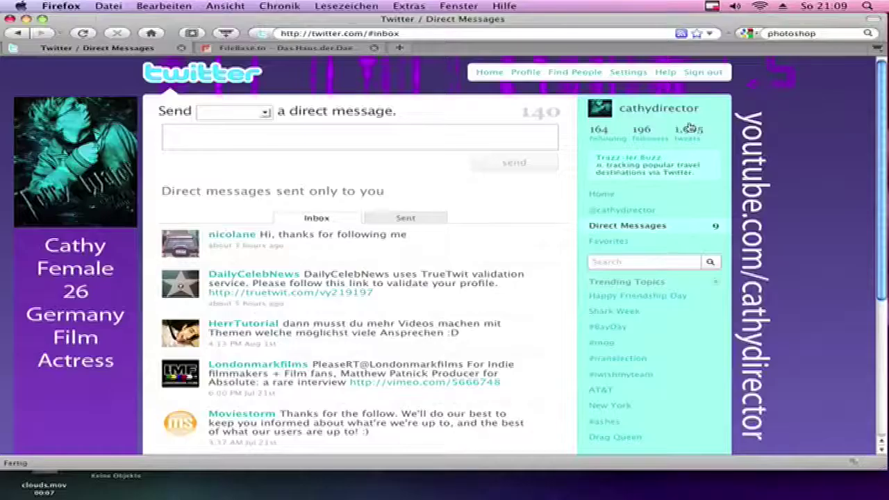
Step: In Twitter's Design settings, upload Unbenannt-1.jpg as the background image and save the changes
{"action": "left_click", "coordinate": [640, 80]}
{"action": "left_click", "coordinate": [449, 134]}
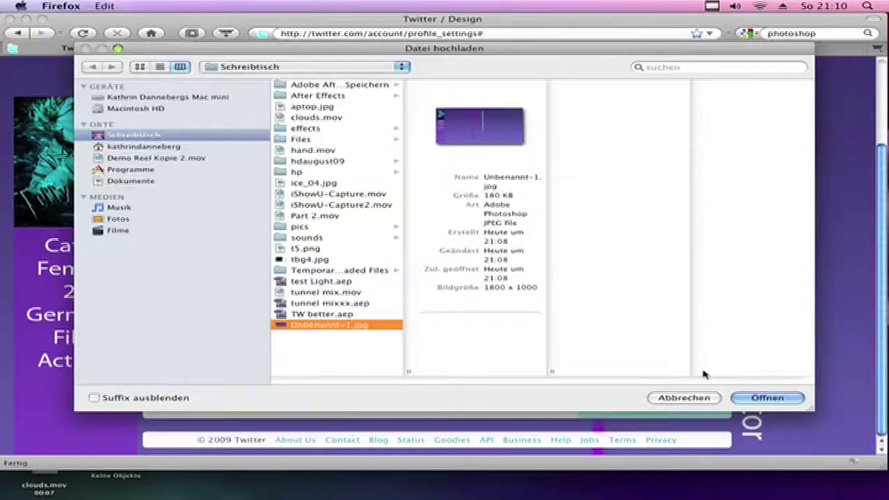
{"action": "left_click", "coordinate": [771, 397]}
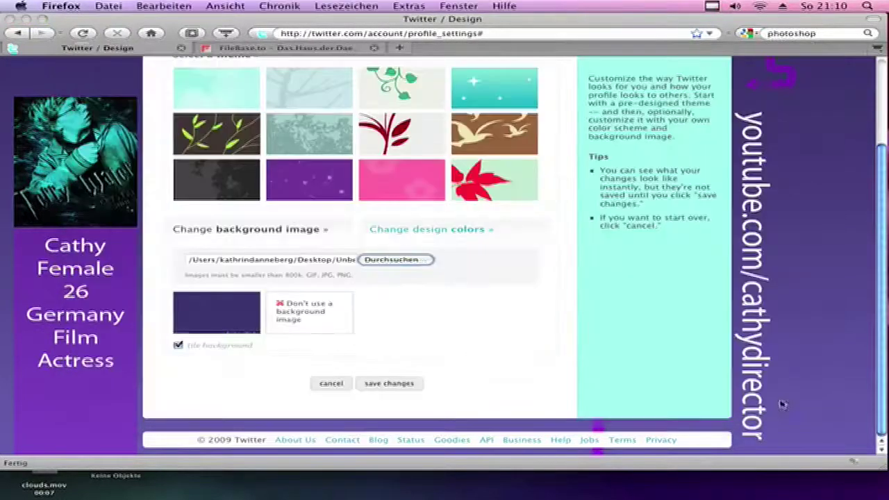
{"action": "left_click", "coordinate": [389, 384]}
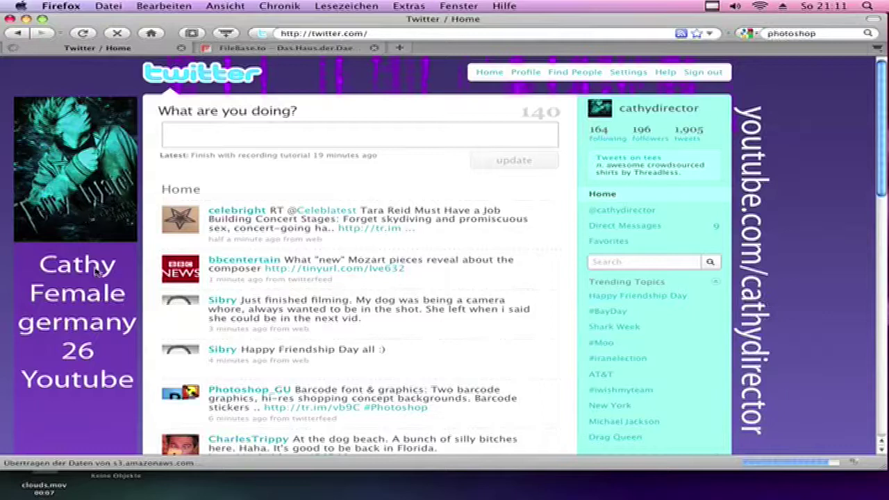
{"action": "scroll", "coordinate": [96, 431], "scroll_direction": "down", "scroll_amount": 15}
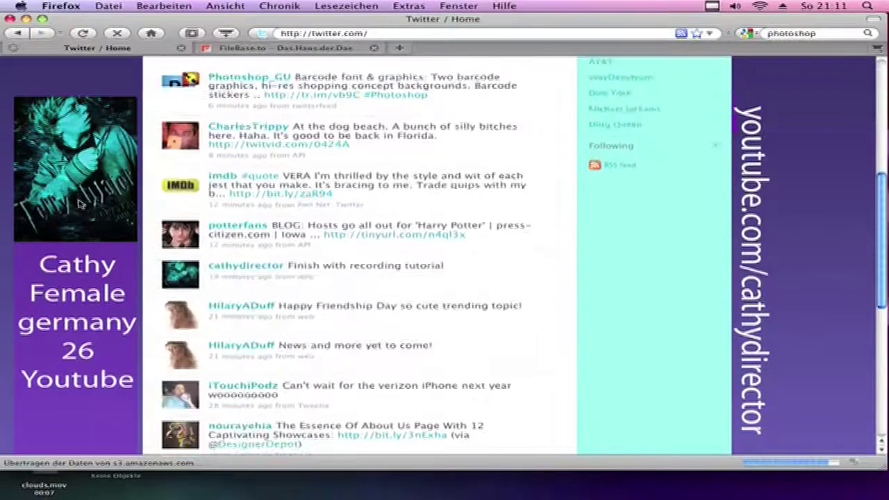
{"action": "scroll", "coordinate": [89, 211], "scroll_direction": "down", "scroll_amount": 3}
{"action": "scroll", "coordinate": [91, 212], "scroll_direction": "up", "scroll_amount": 20}
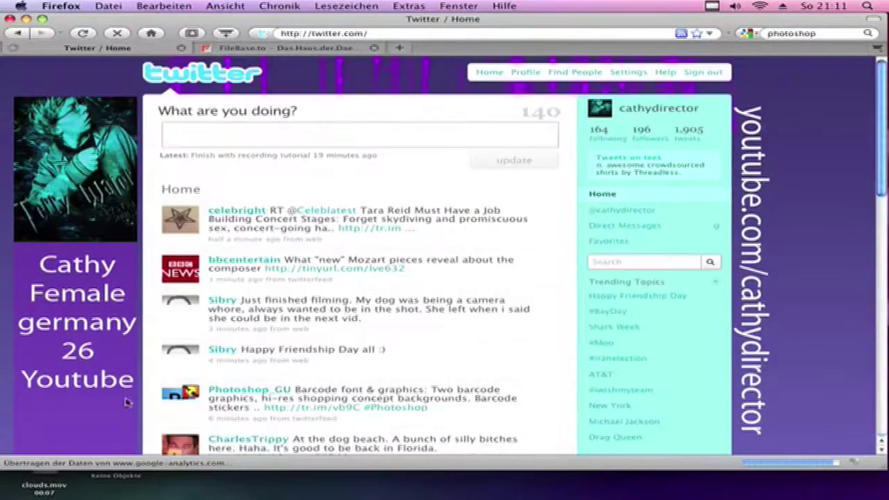
{"action": "scroll", "coordinate": [102, 372], "scroll_direction": "down", "scroll_amount": 10}
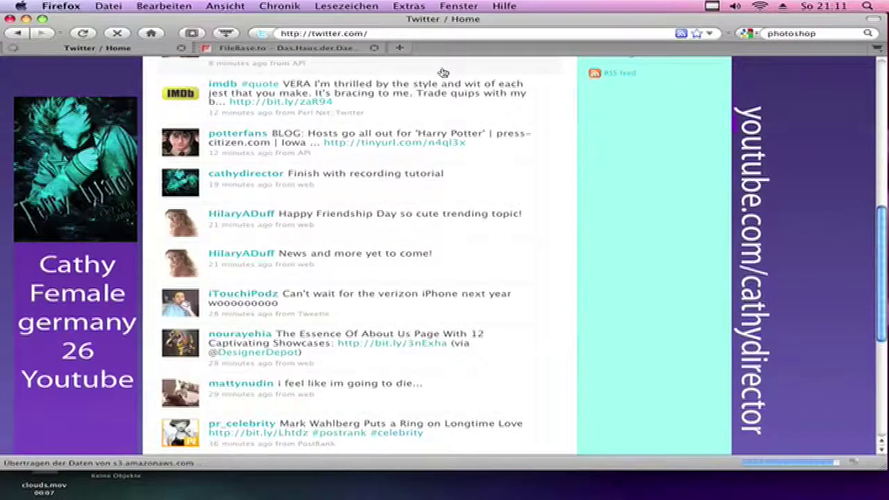
{"action": "scroll", "coordinate": [486, 90], "scroll_direction": "up", "scroll_amount": 10}
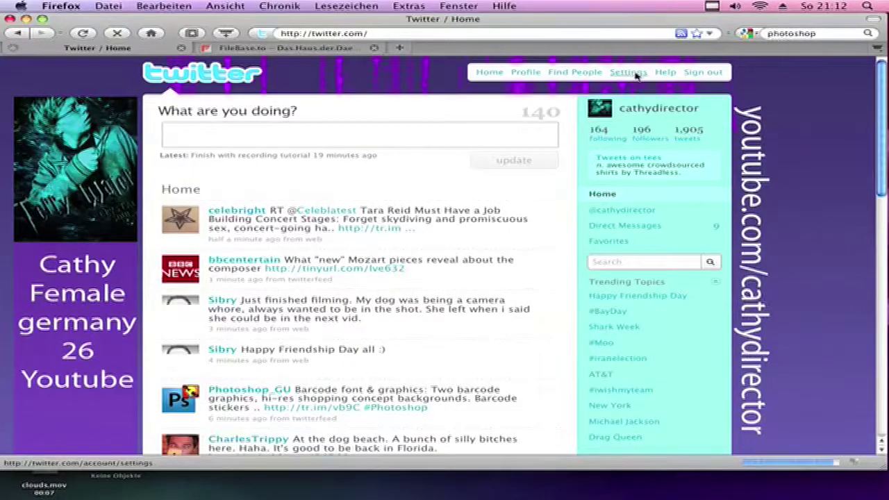
{"action": "scroll", "coordinate": [764, 195], "scroll_direction": "down", "scroll_amount": 5}
{"action": "scroll", "coordinate": [800, 221], "scroll_direction": "up", "scroll_amount": 5}
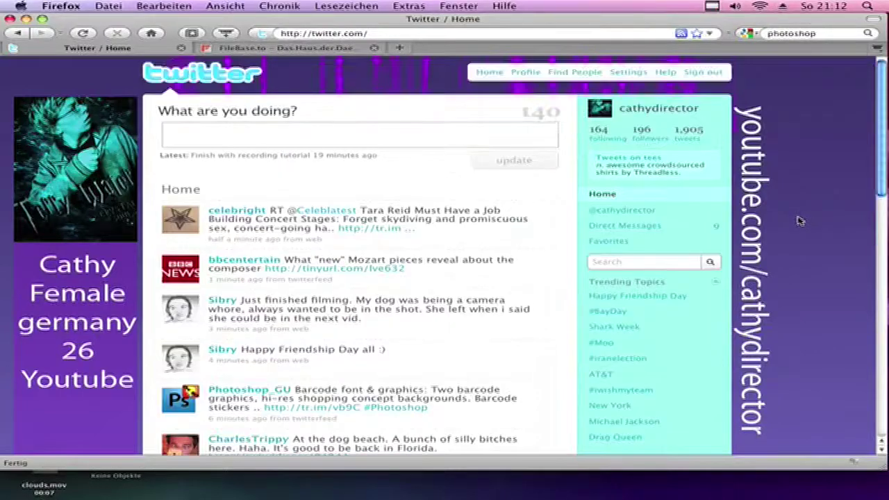
{"action": "scroll", "coordinate": [800, 221], "scroll_direction": "down", "scroll_amount": 10}
{"action": "scroll", "coordinate": [801, 221], "scroll_direction": "up", "scroll_amount": 10}
{"action": "scroll", "coordinate": [799, 219], "scroll_direction": "down", "scroll_amount": 10}
{"action": "scroll", "coordinate": [797, 218], "scroll_direction": "up", "scroll_amount": 10}
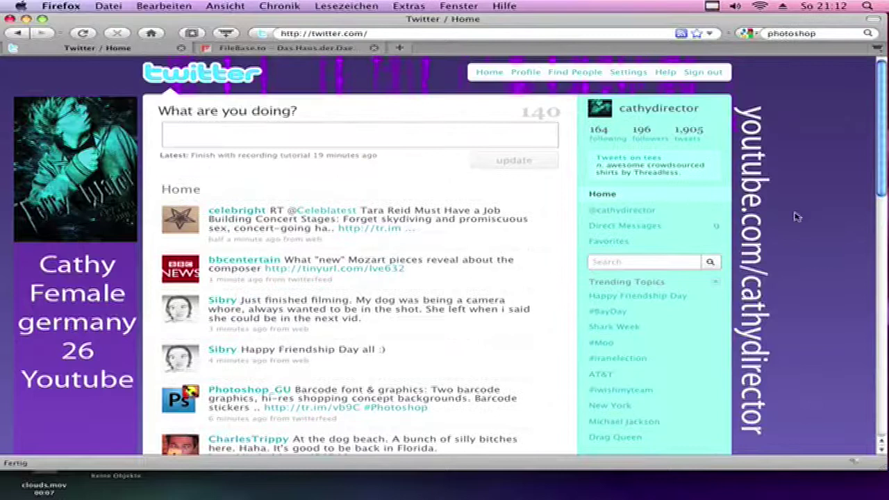